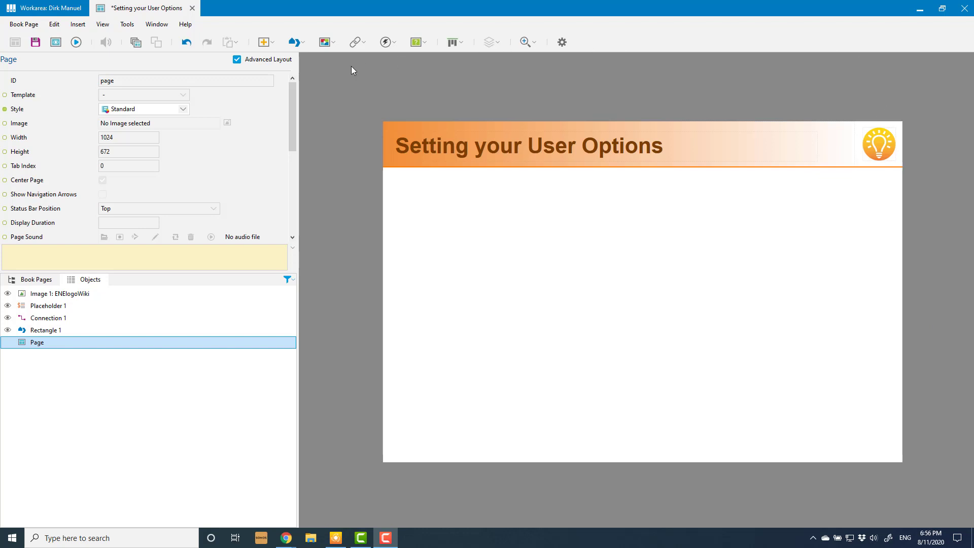
- Import Address.png, Defaults.png and Parameters.png through a new image insertion
left_click(273, 44)
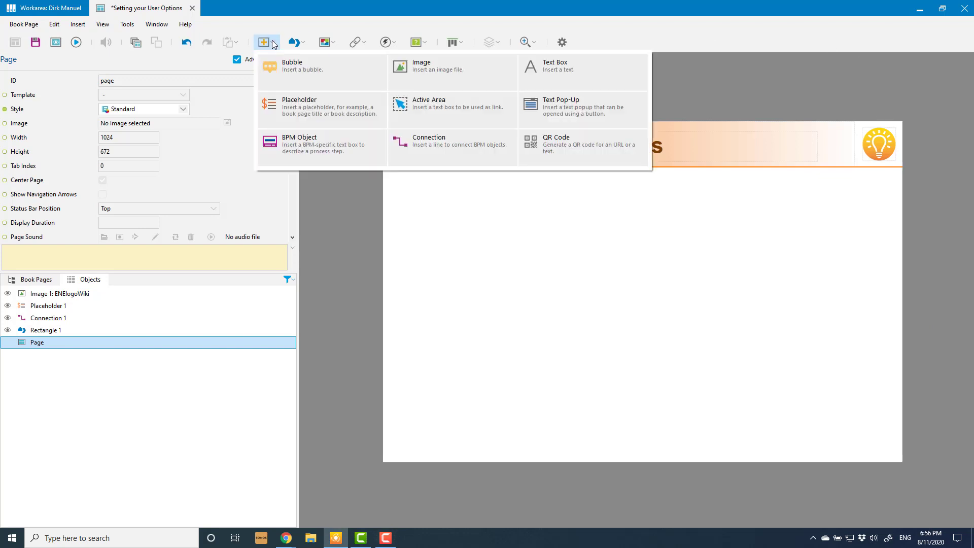
left_click(436, 79)
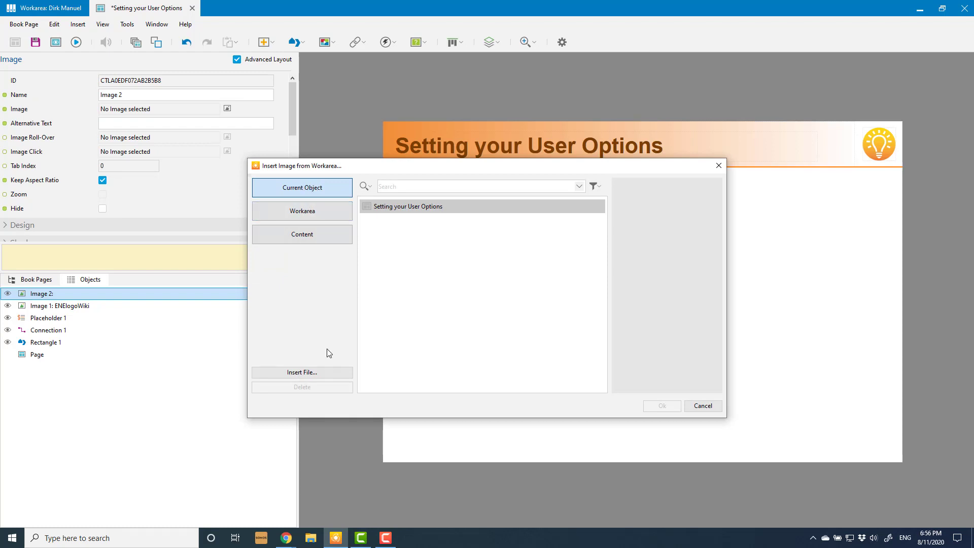
left_click(301, 372)
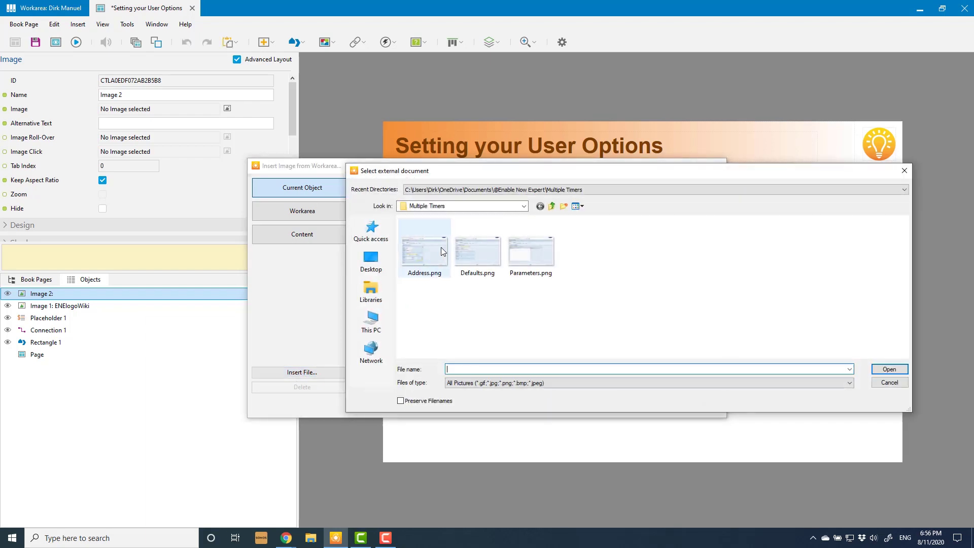
left_click(425, 252)
left_click(547, 258, "shift")
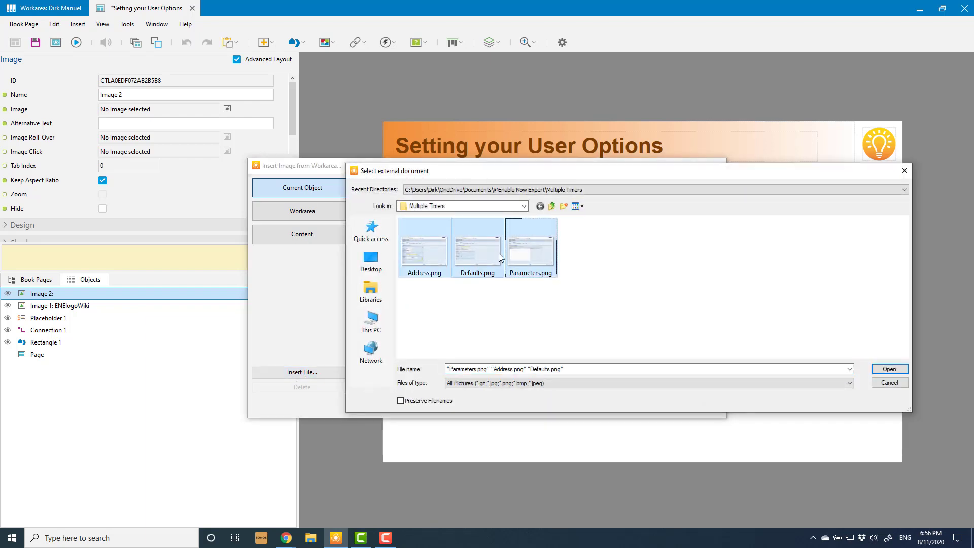
left_click(891, 370)
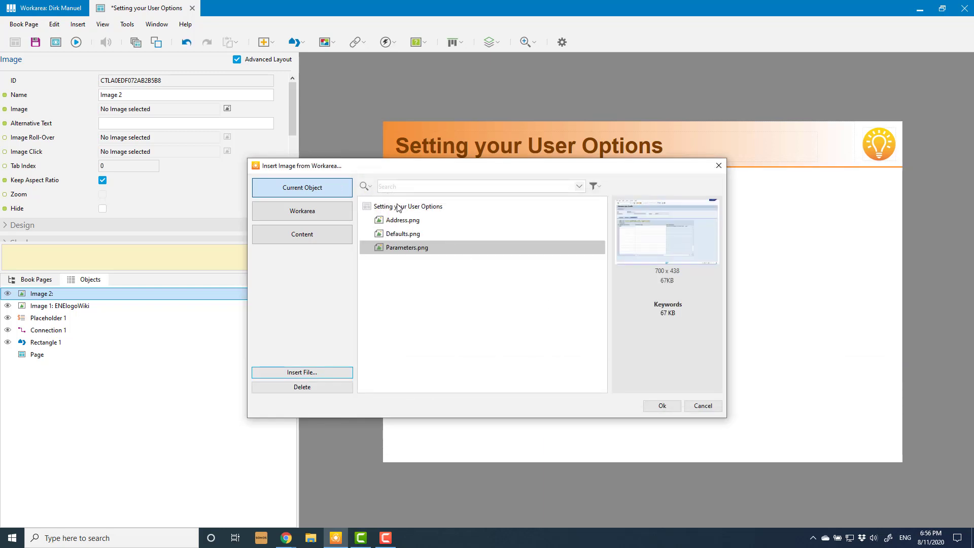
- Place the Address.png screenshot on the page as Image 2
left_click(401, 222, "shift")
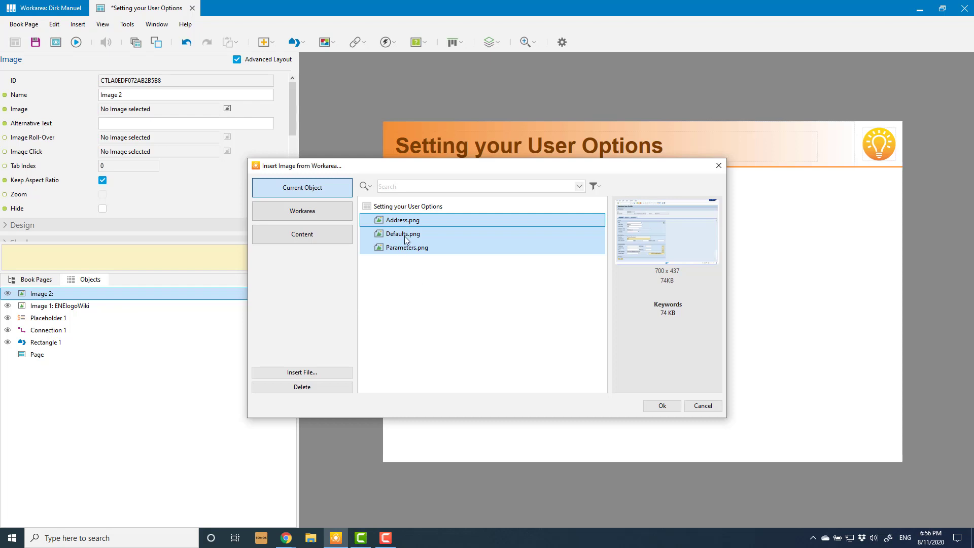
left_click(403, 221)
left_click(665, 406)
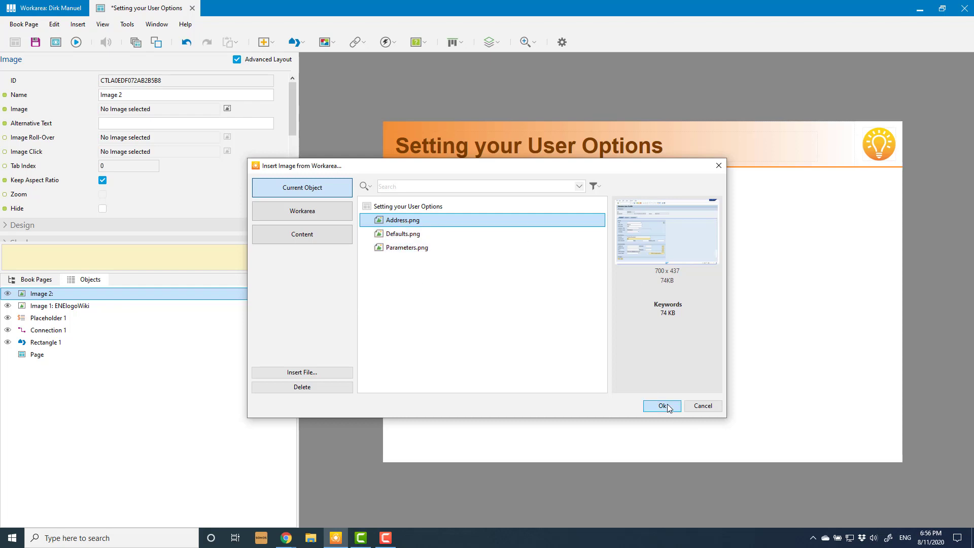
- Insert Defaults.png and Parameters.png as two more images on the page
left_click(272, 43)
left_click(419, 74)
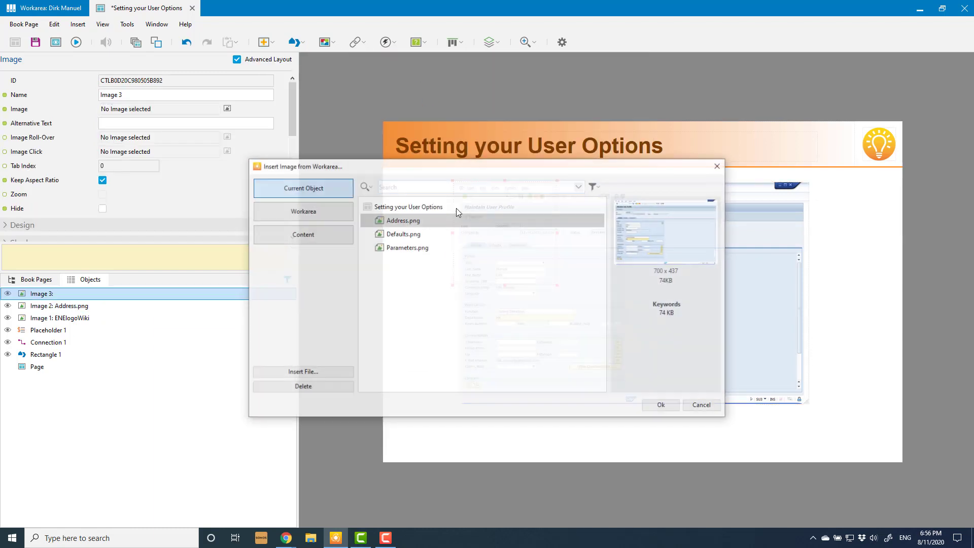
left_click(403, 234)
left_click(677, 406)
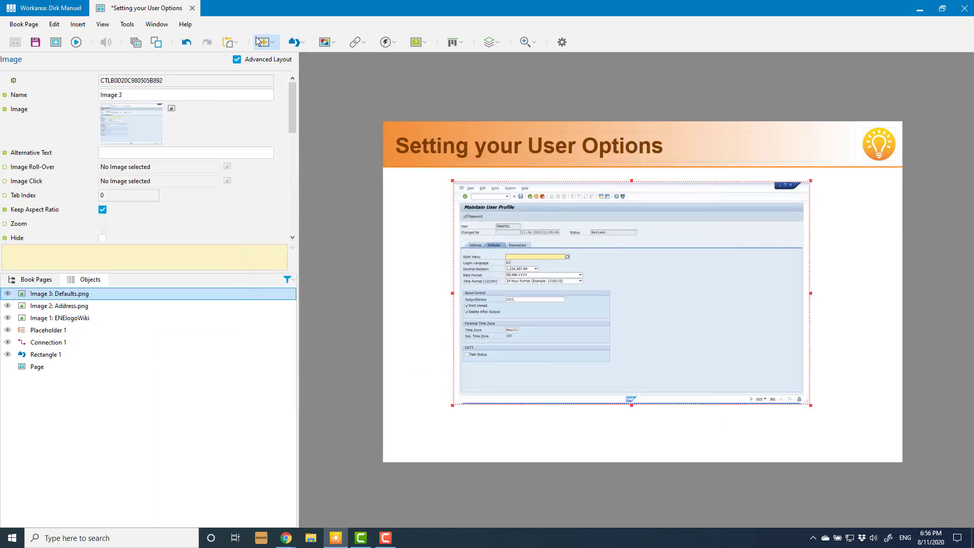
left_click(272, 42)
left_click(421, 81)
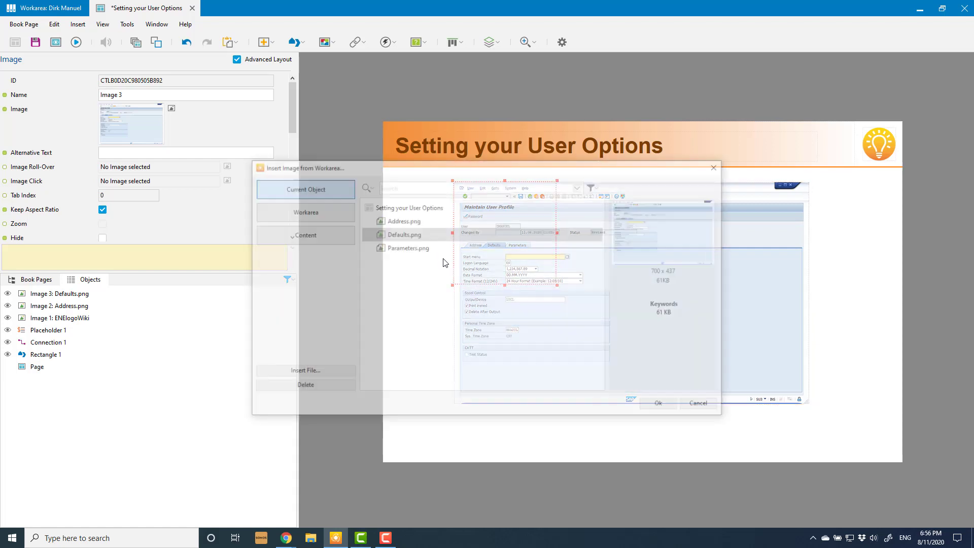
left_click(411, 248)
left_click(660, 406)
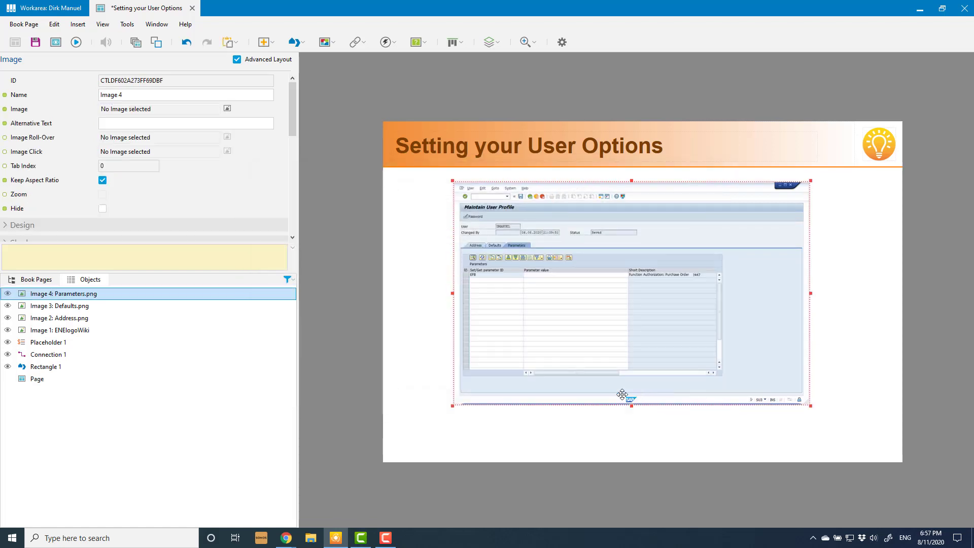
- Offset Parameters down-right and Defaults down-left so all three screenshots show in a cascade
left_click_drag(587, 298, 653, 345)
left_click(507, 300)
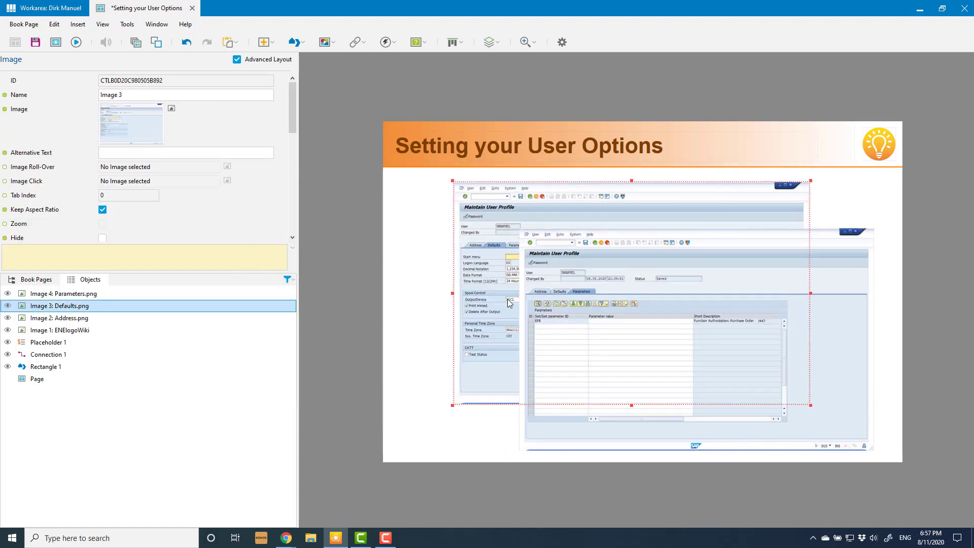
left_click_drag(477, 271, 464, 330)
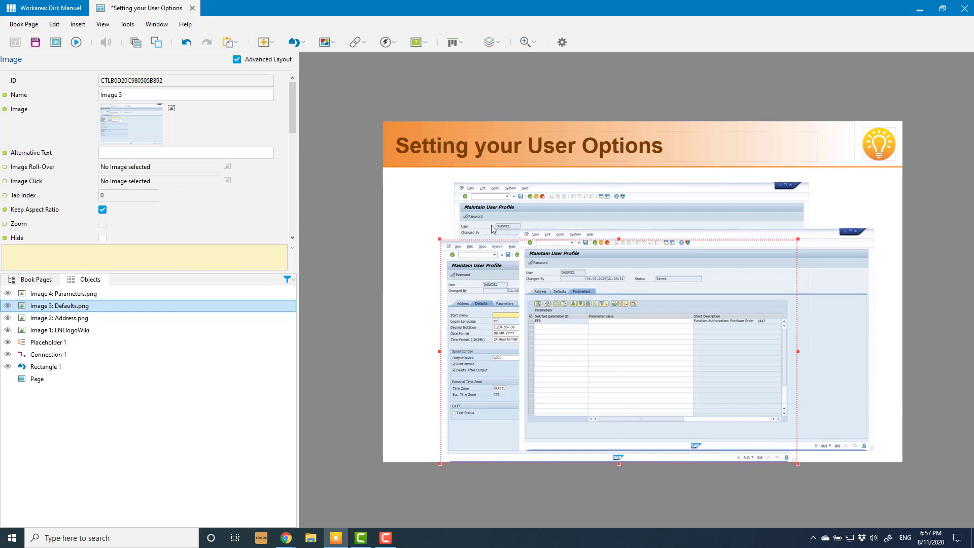
left_click(839, 306)
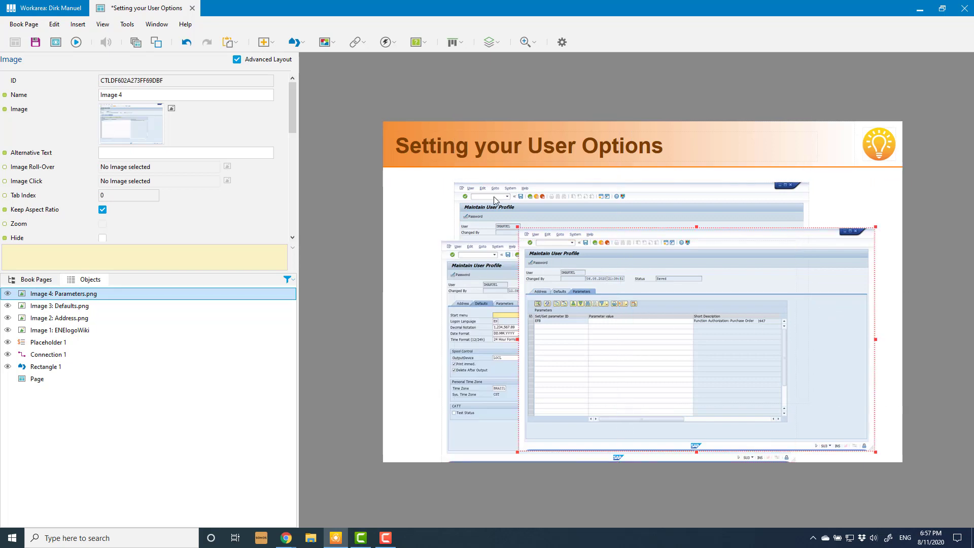
left_click(475, 205)
left_click(441, 283)
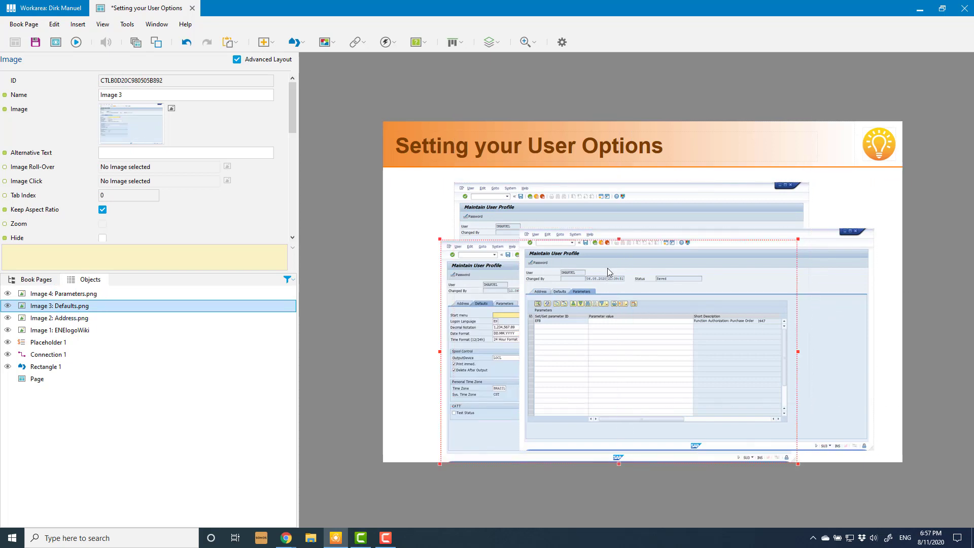
left_click(503, 198)
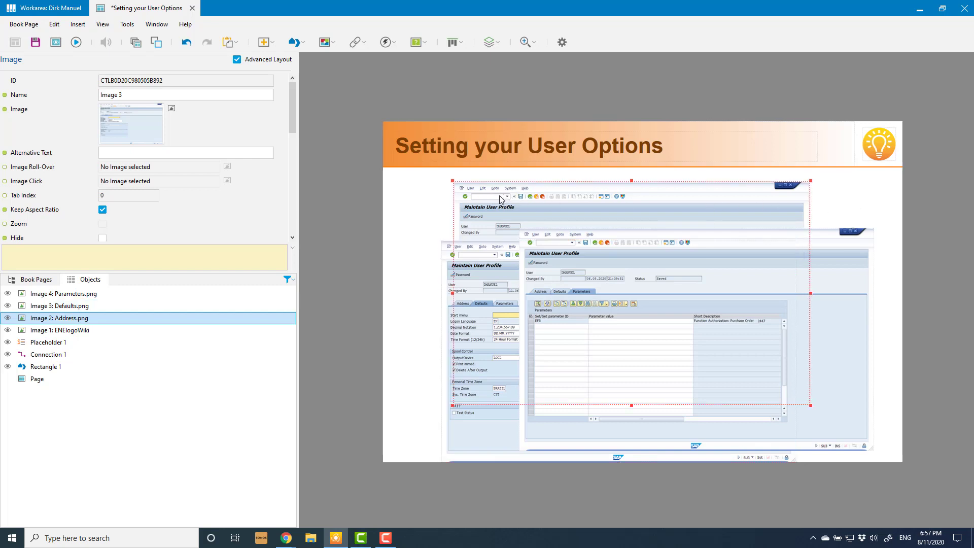
- Left- and top-align all three screenshots, then move the stack to left 169, top 163
left_click(446, 257, "shift")
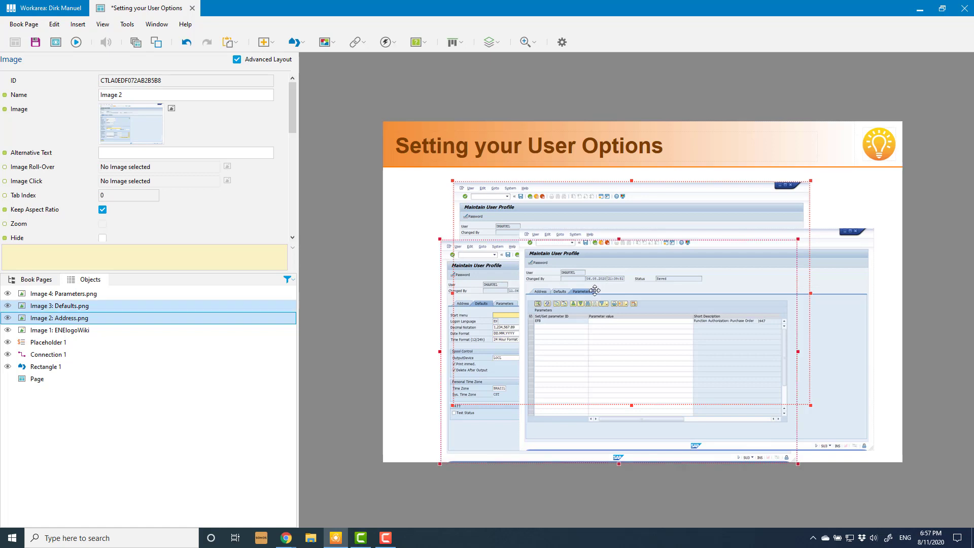
left_click(820, 309, "shift")
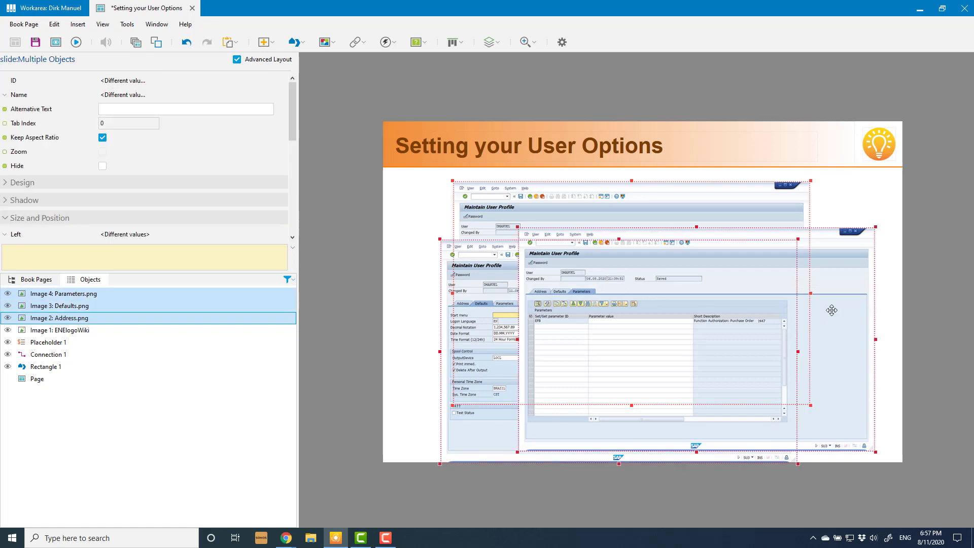
left_click(460, 44)
left_click(467, 57)
left_click(453, 42)
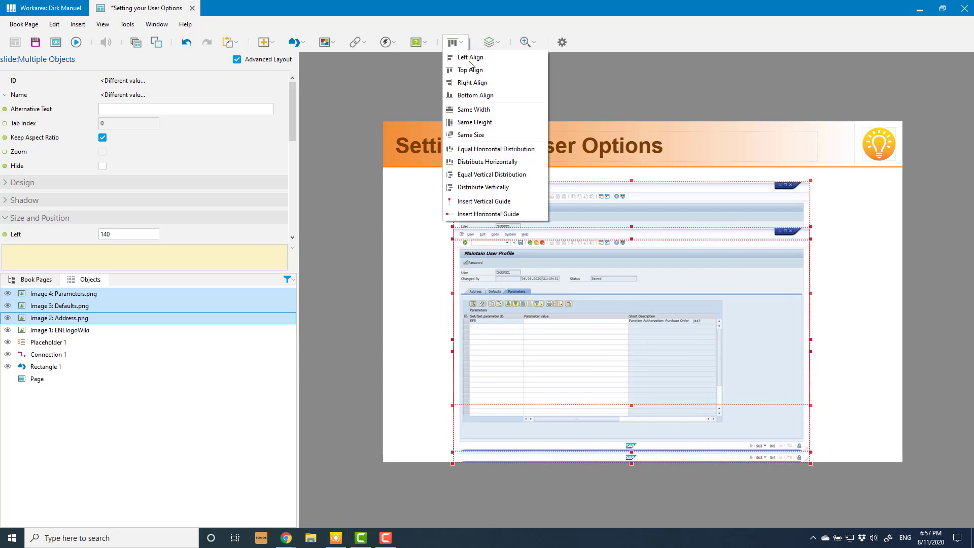
left_click(470, 70)
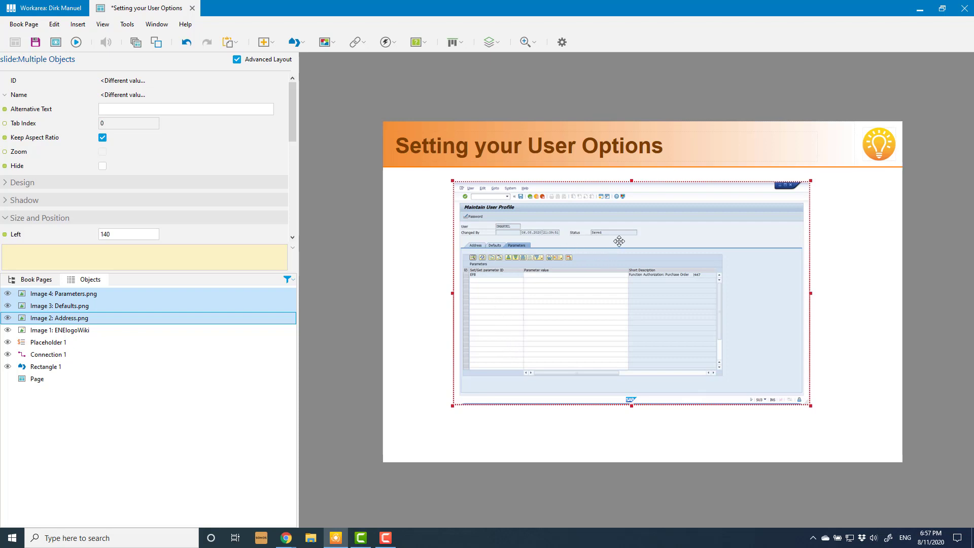
left_click_drag(619, 240, 634, 262)
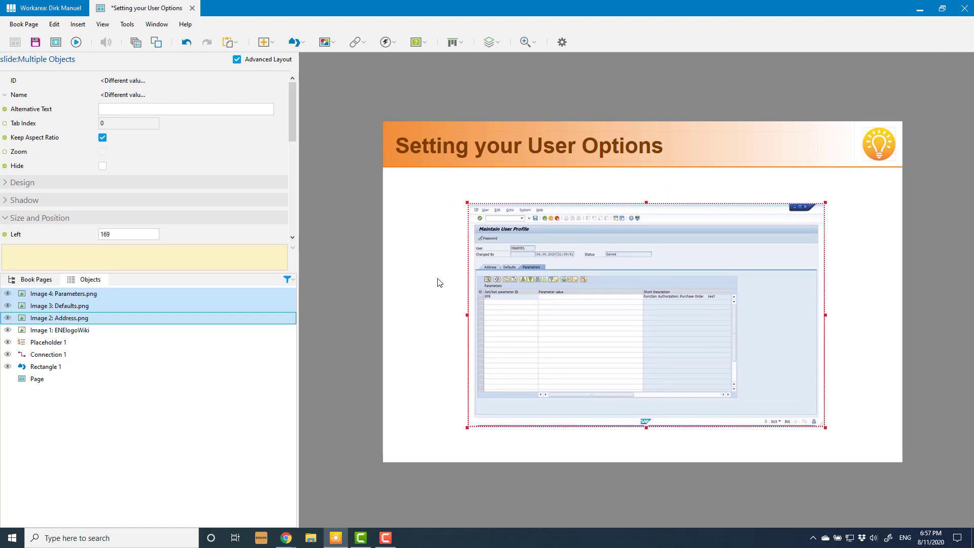
left_click(440, 282)
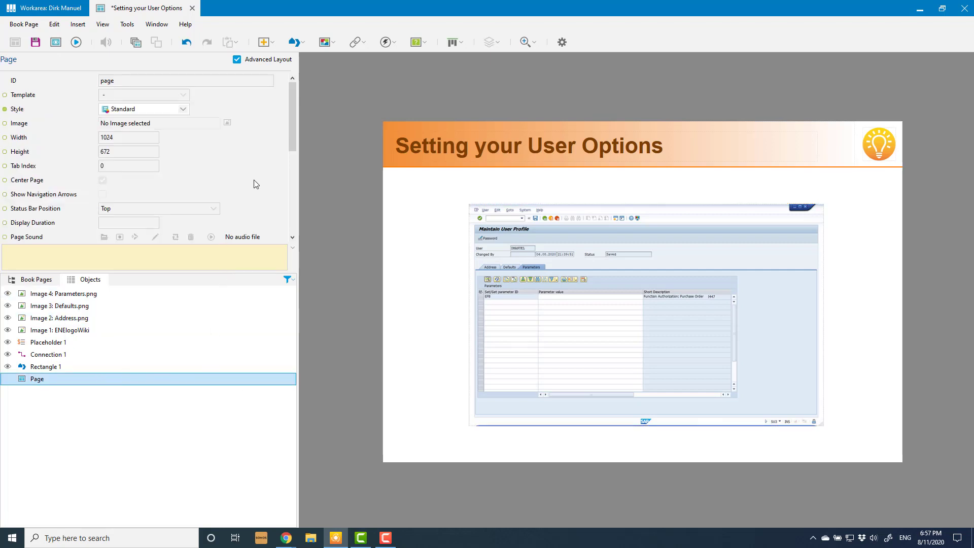
- Add an Object Visibility object with three object slots enabled
left_click(386, 42)
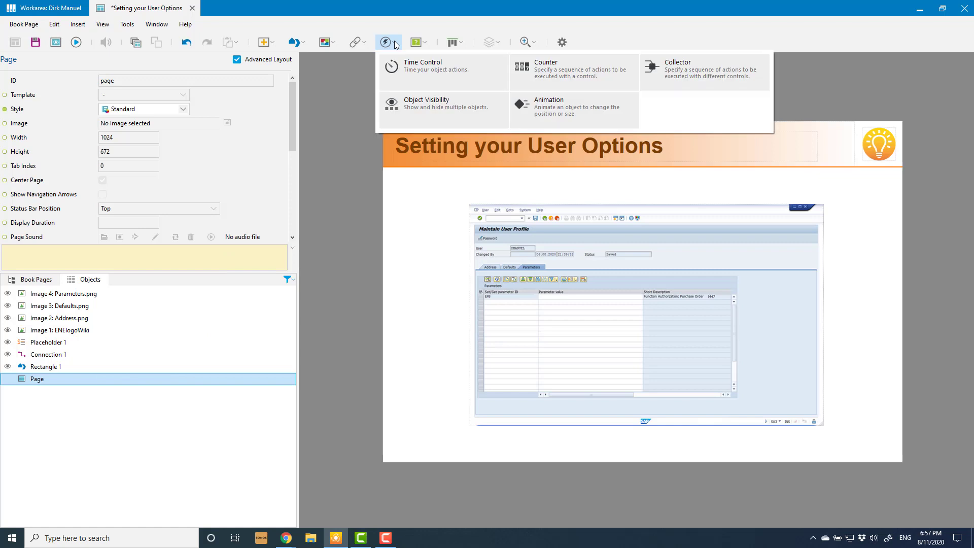
left_click(431, 115)
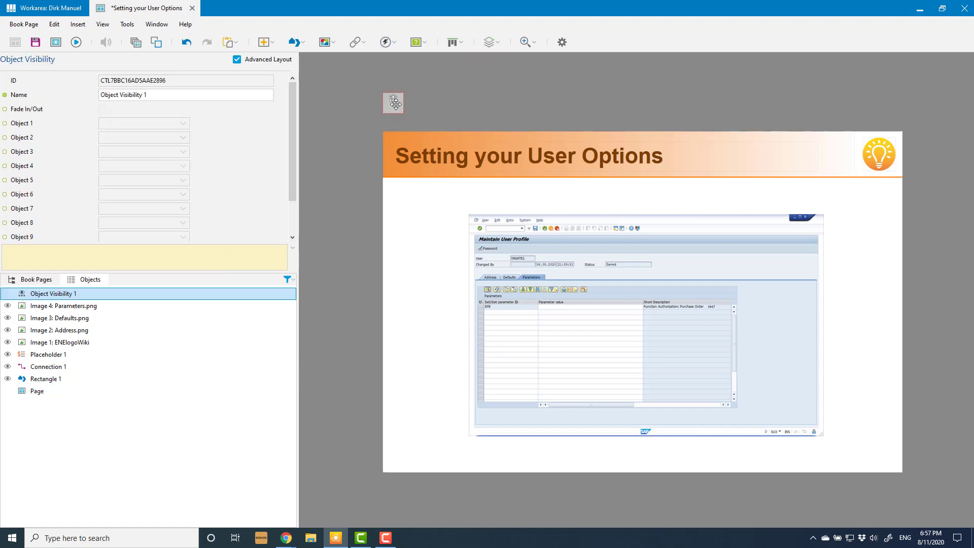
left_click(5, 127)
left_click(6, 137)
left_click(5, 152)
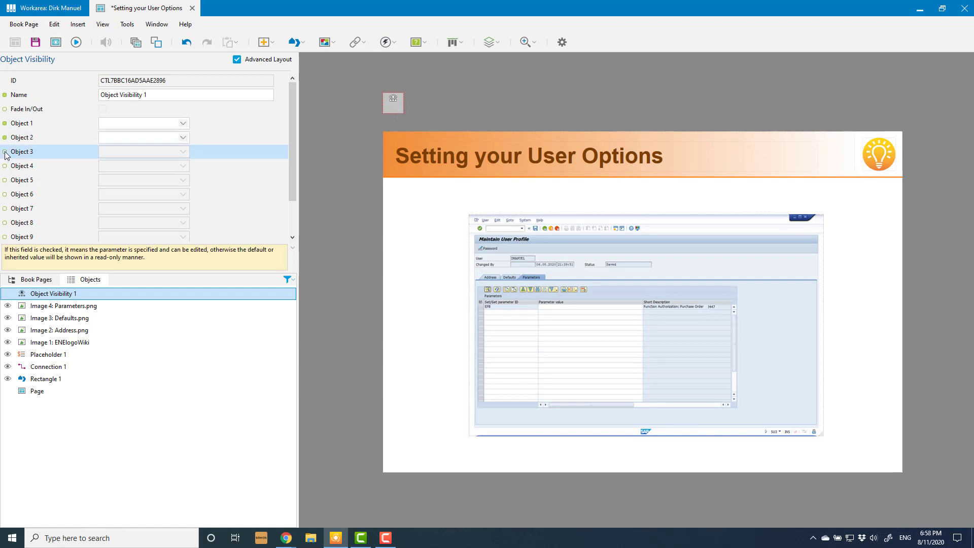
- Set objects 1–3 to Address.png, Defaults.png and Parameters.png, and move Address above Parameters
left_click(183, 123)
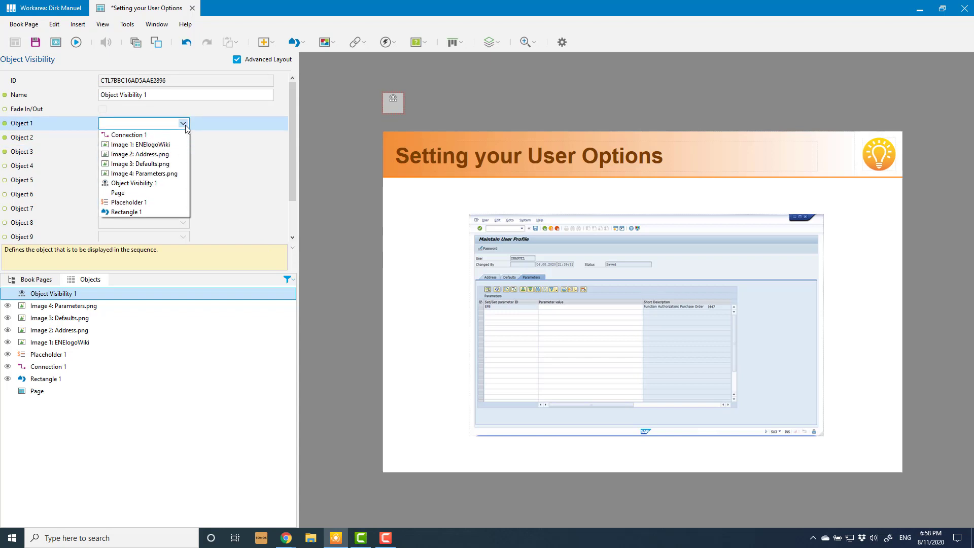
left_click(163, 154)
left_click(183, 138)
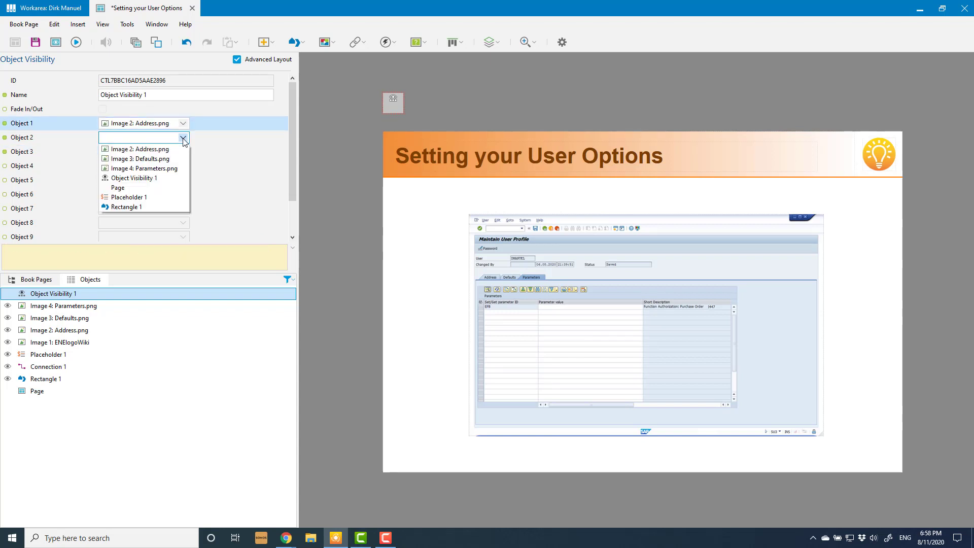
left_click(162, 178)
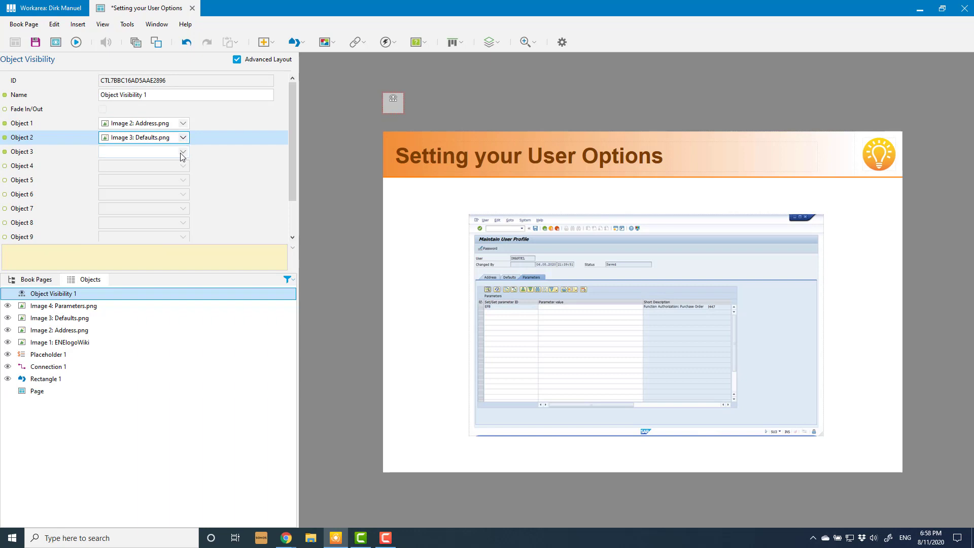
left_click(184, 152)
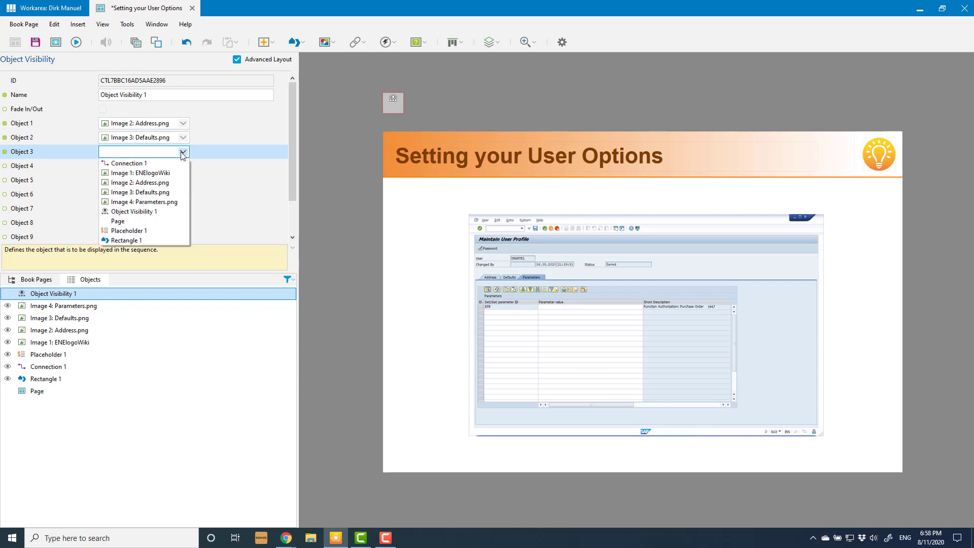
left_click(179, 202)
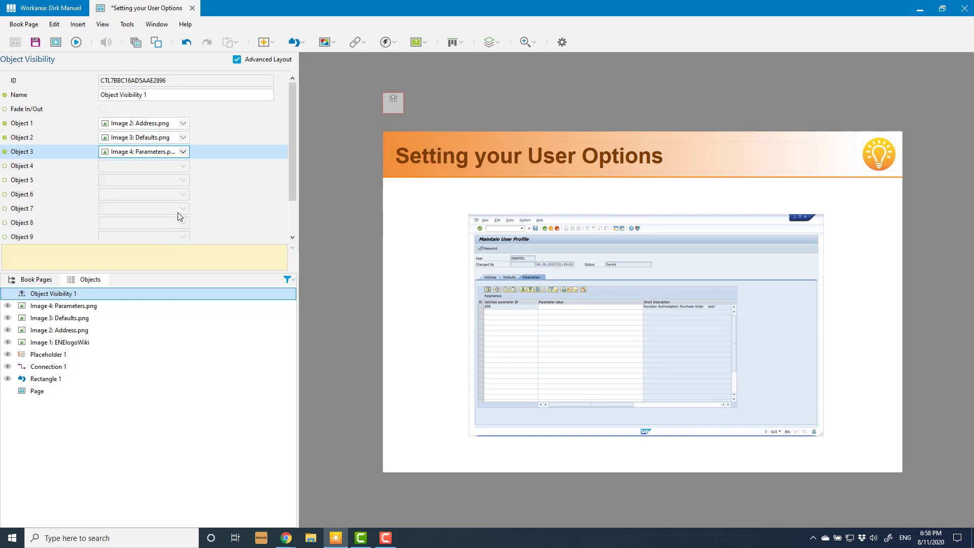
left_click(82, 332)
left_click_drag(83, 331, 85, 308)
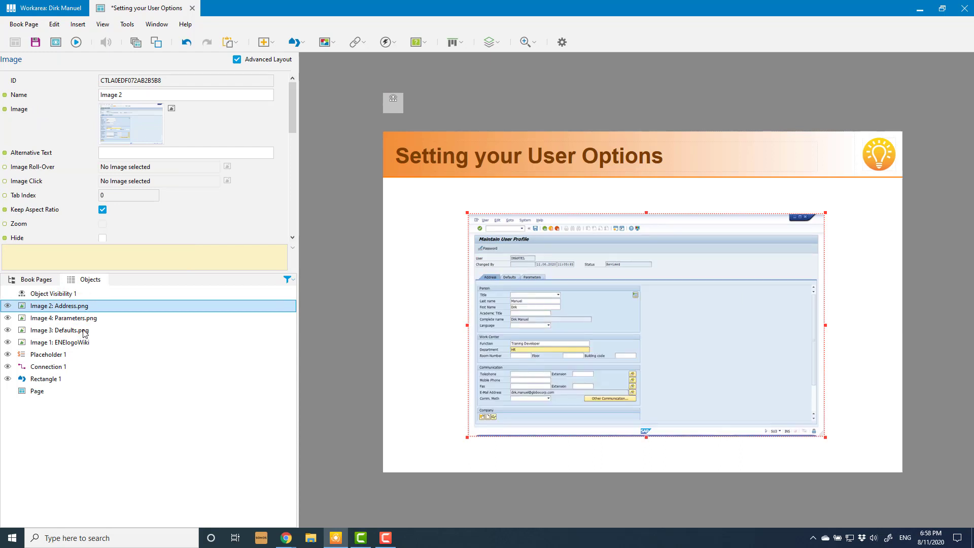
- Move Defaults.png above Parameters.png in the Objects list and select Object Visibility 1
left_click_drag(83, 334, 75, 317)
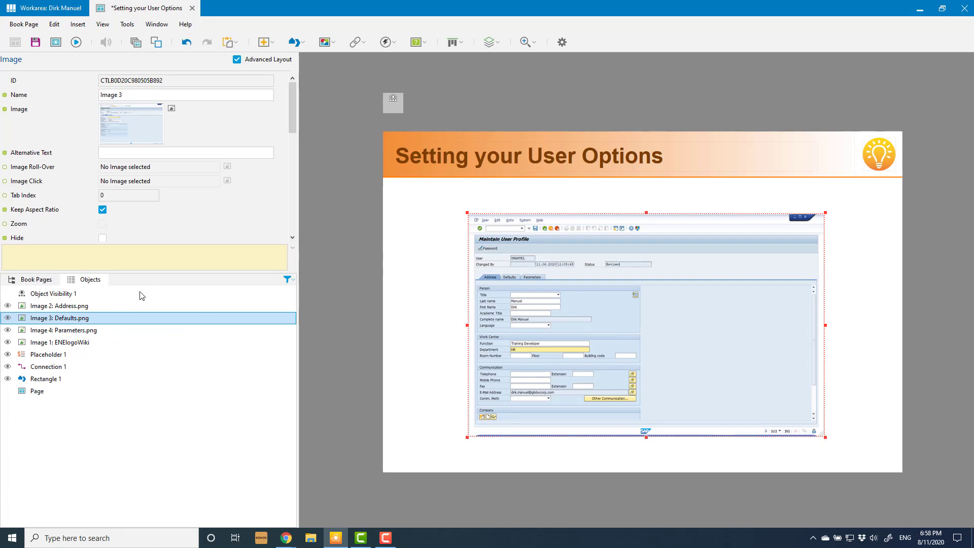
left_click(62, 295)
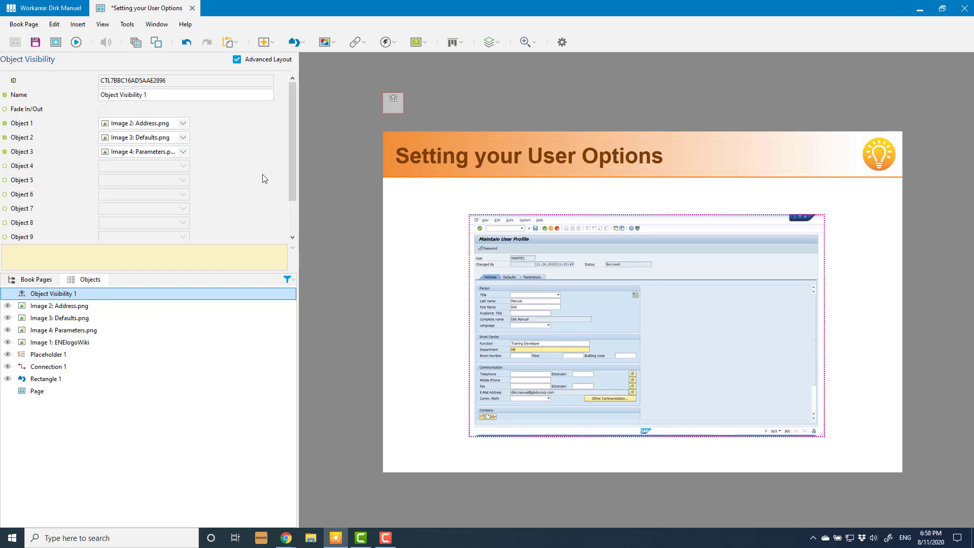
- Select the page and zoom the canvas in to about 200%
left_click(435, 285)
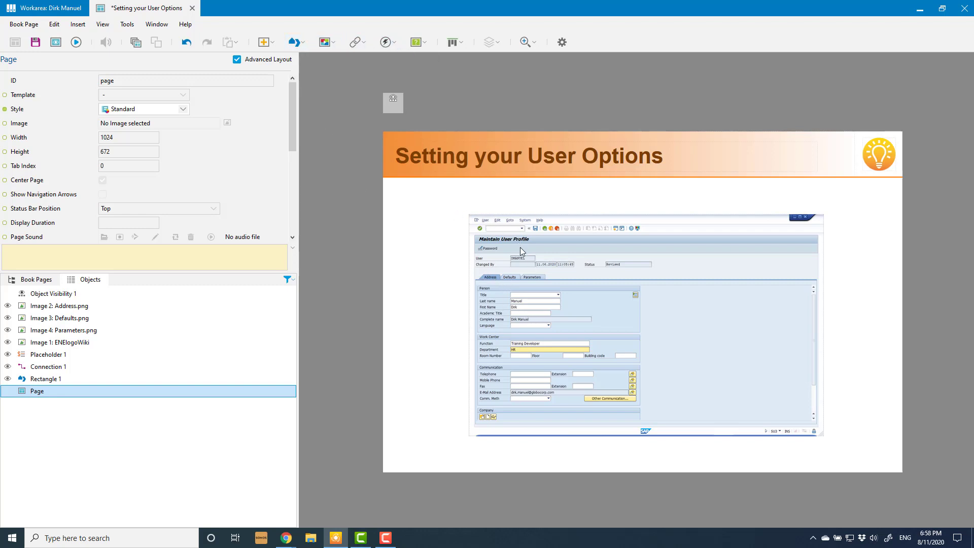
scroll(522, 252, "up", 5)
scroll(519, 250, "up", 1)
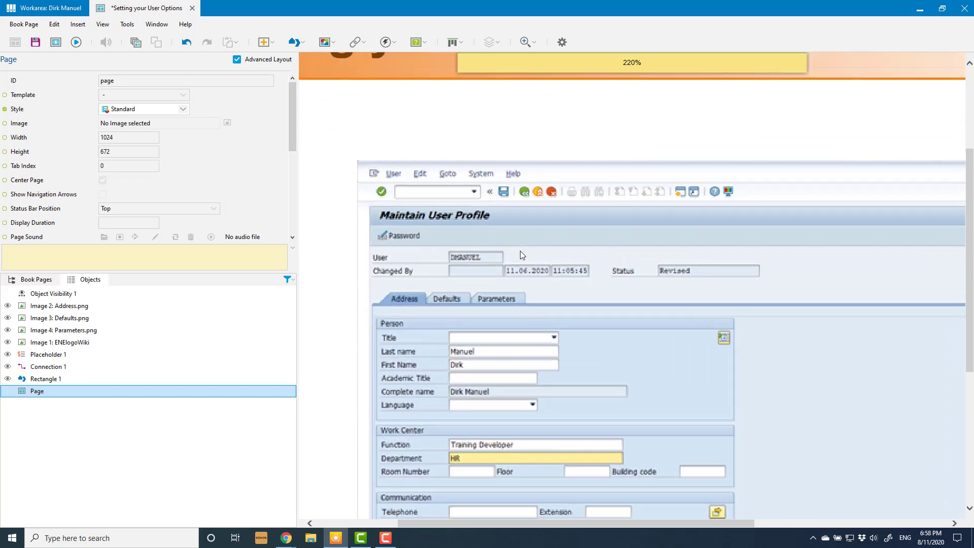
- Insert an active area and size it to 39 by 11 over the Address tab
left_click(275, 43)
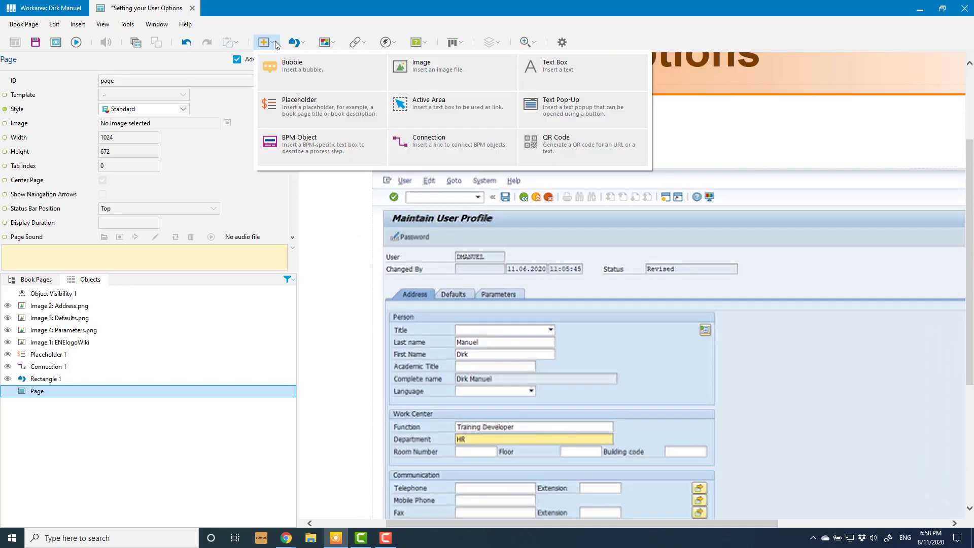
left_click(470, 109)
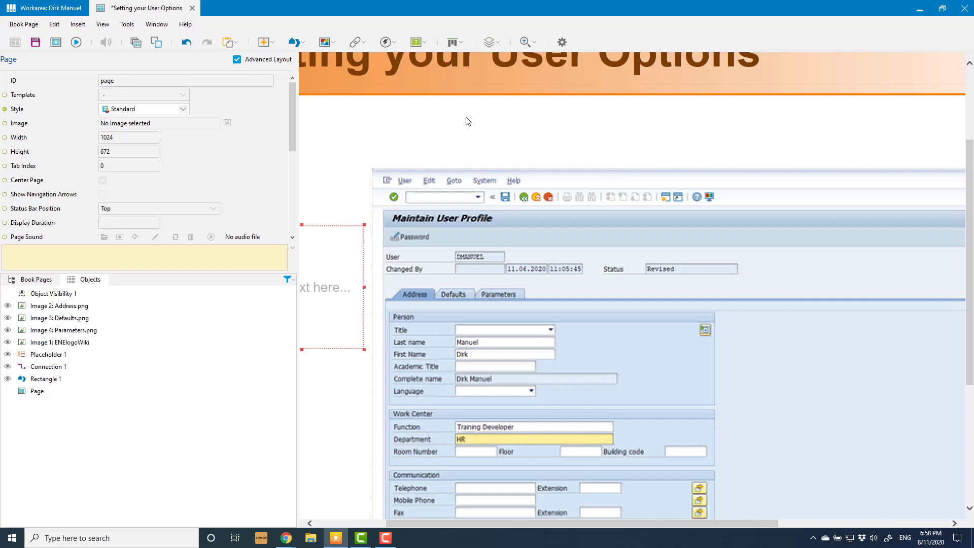
left_click_drag(419, 302, 469, 346)
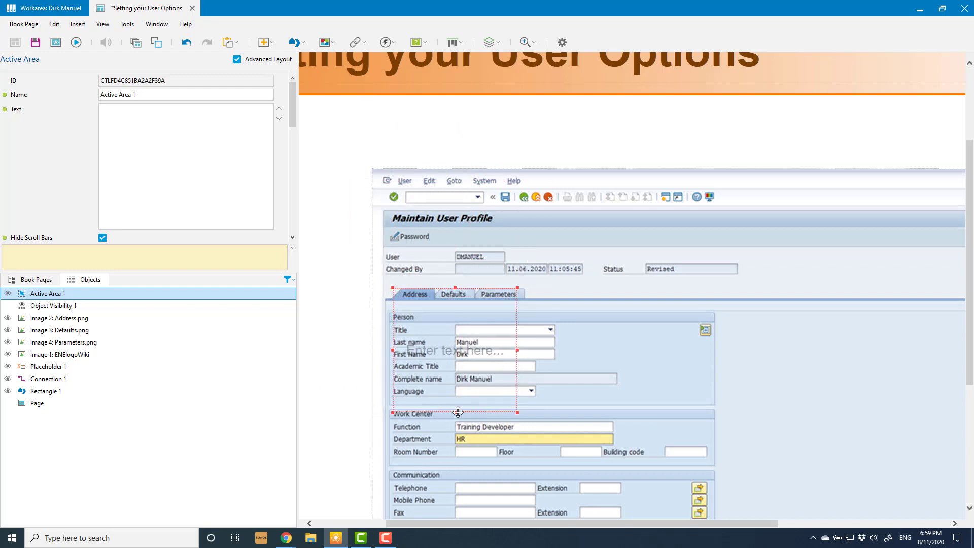
left_click_drag(440, 320, 437, 302)
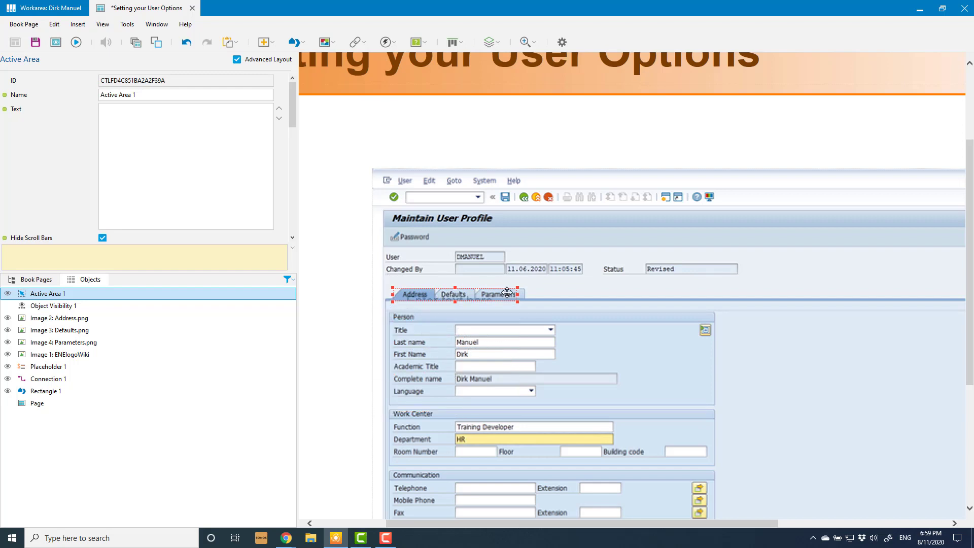
left_click_drag(518, 295, 435, 297)
left_click_drag(291, 104, 294, 213)
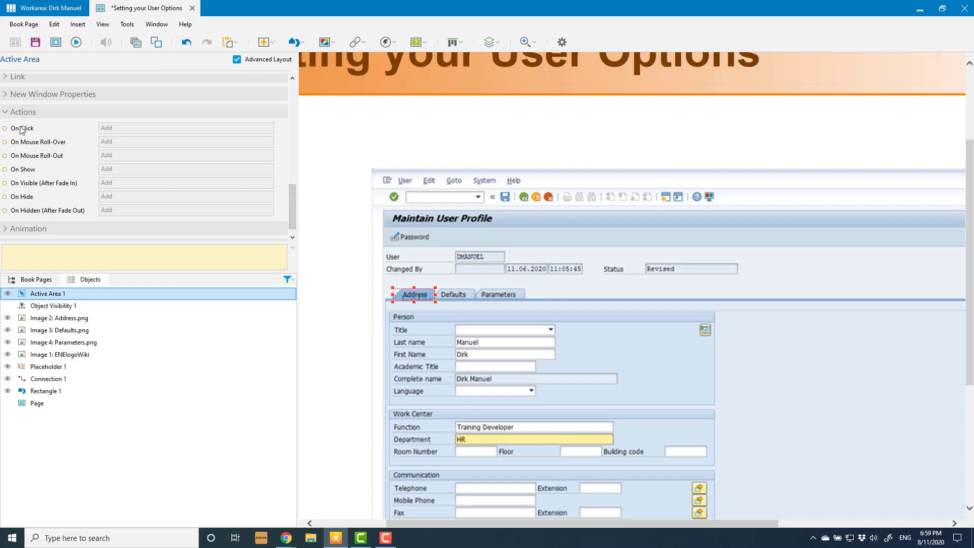
- Give the active area an On Click action activating step 1 of Object Visibility 1
left_click(106, 127)
left_click(147, 130)
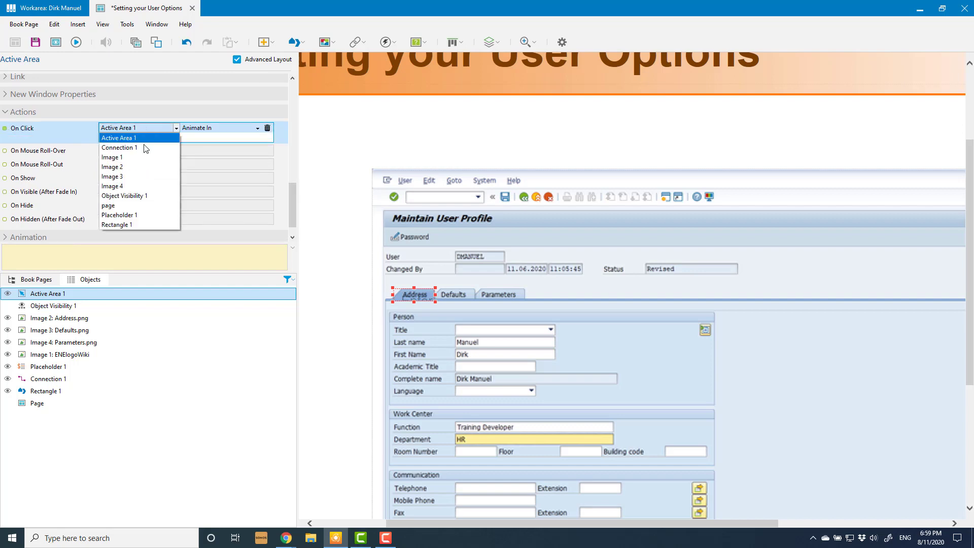
left_click(141, 196)
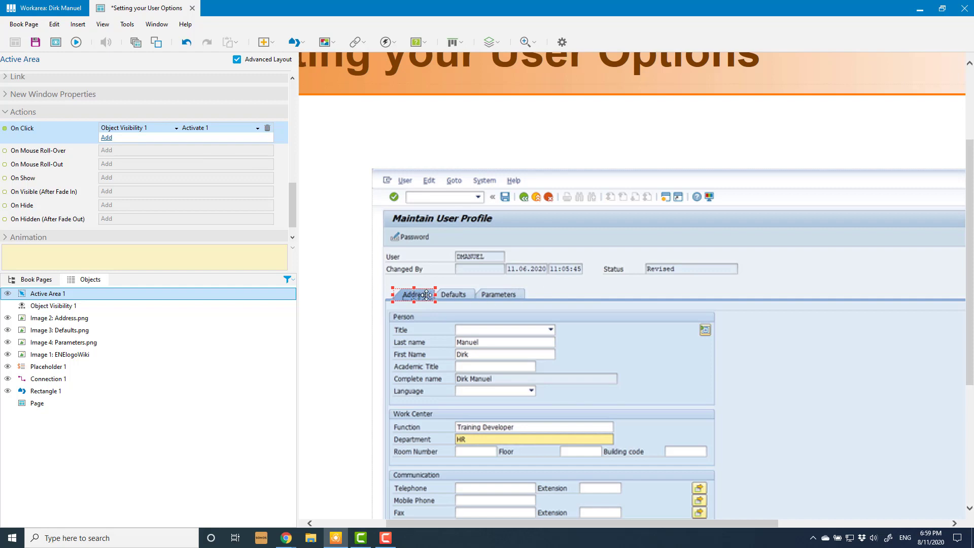
- Copy the Address active area and paste two copies
key("ctrl+c")
key("ctrl+v")
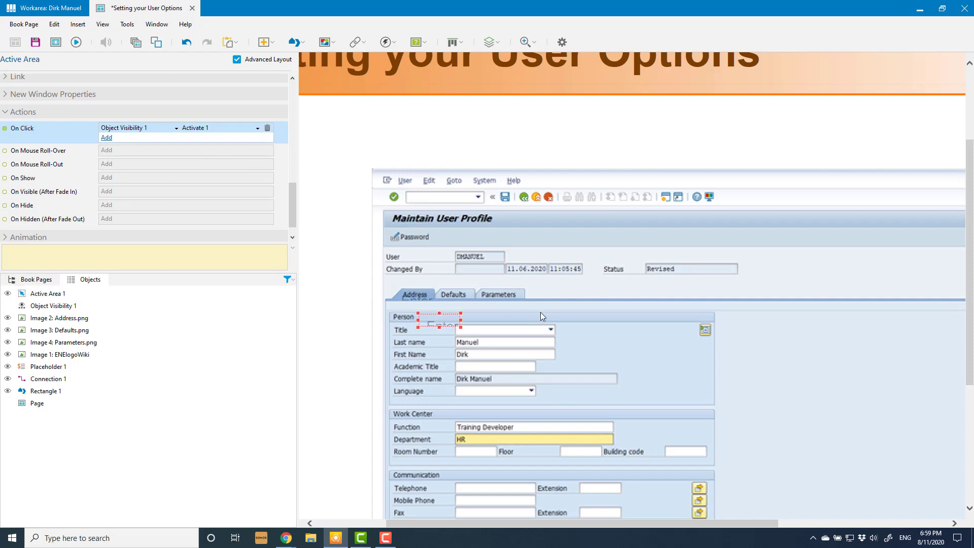
key("ctrl+v")
- Move Active Area 2 onto the Defaults tab and Active Area 3 onto the Parameters tab
left_click(431, 319)
left_click_drag(431, 318, 454, 295)
left_click(463, 353)
left_click_drag(467, 349, 526, 295)
- Set the Defaults area's On Click to Activate 2 and the Parameters area's to Activate 3
left_click(448, 295)
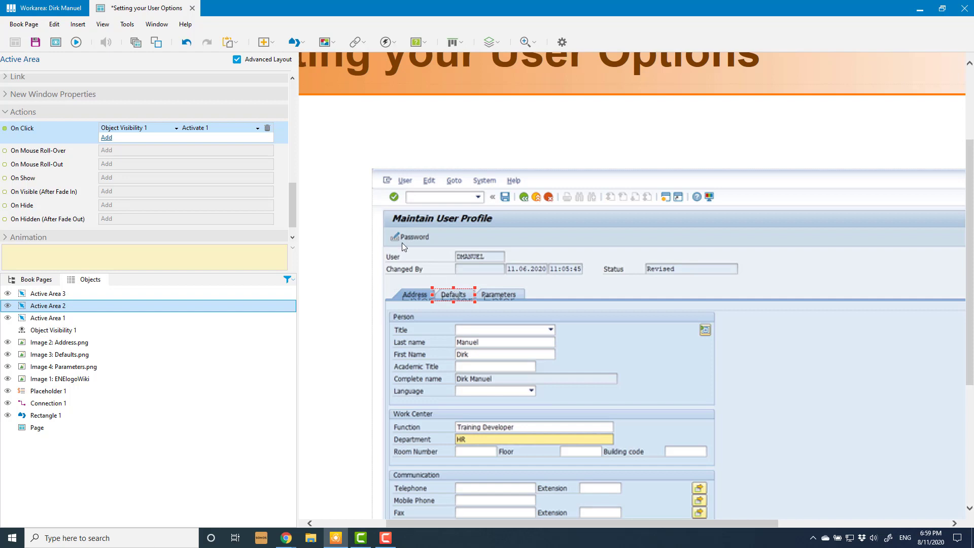
left_click(211, 127)
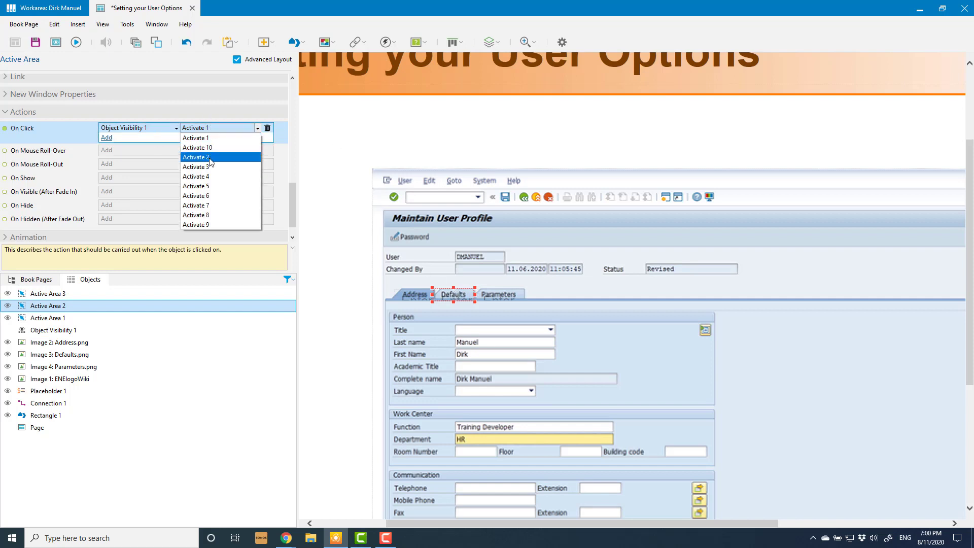
left_click(211, 158)
left_click(491, 297)
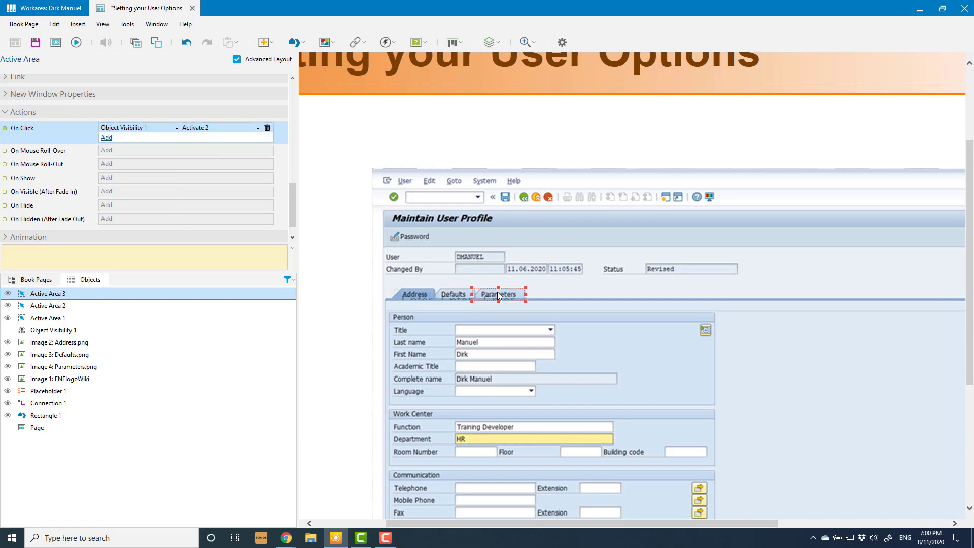
left_click(258, 129)
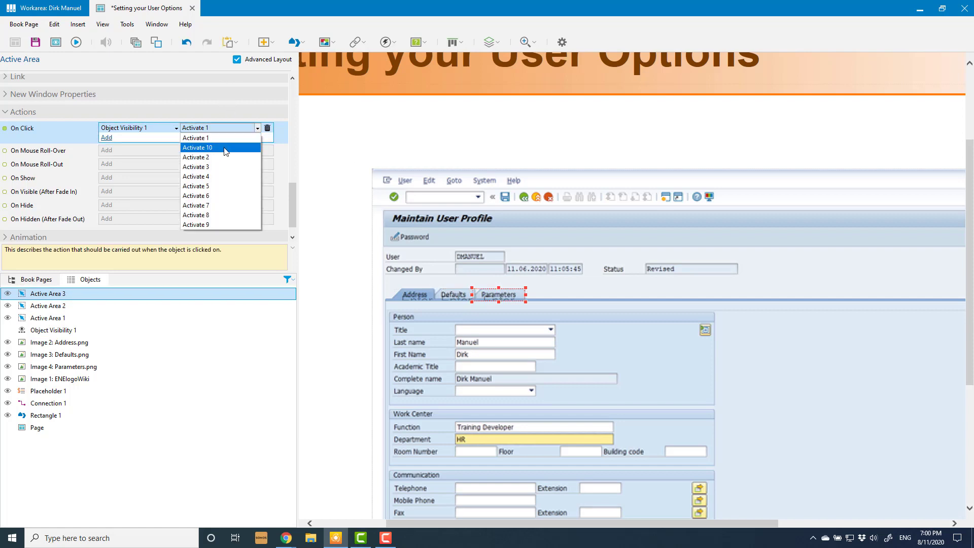
left_click(223, 168)
left_click(412, 132)
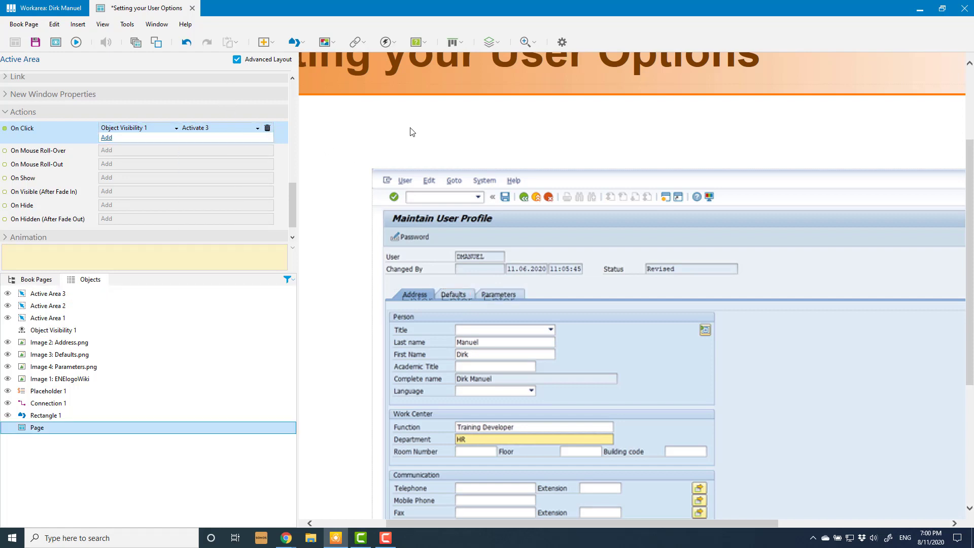
scroll(572, 334, "down", 3)
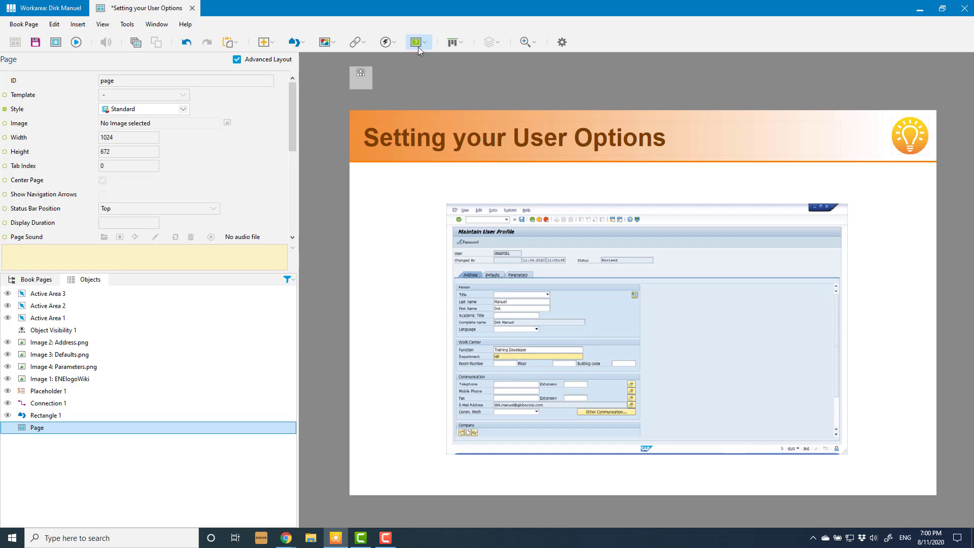
- Preview the page to try the Address, Defaults and Parameters tab hotspots
left_click(56, 44)
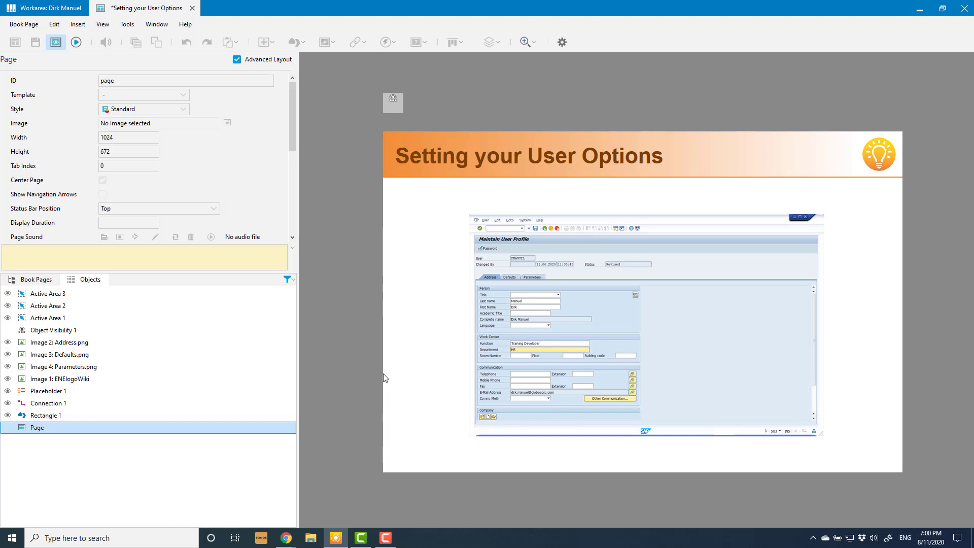
left_click(510, 278)
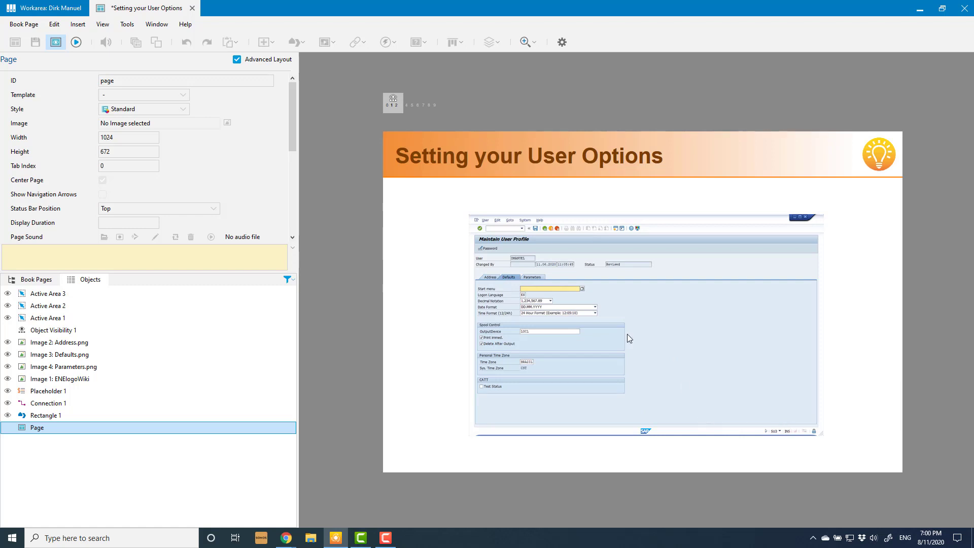
left_click(533, 280)
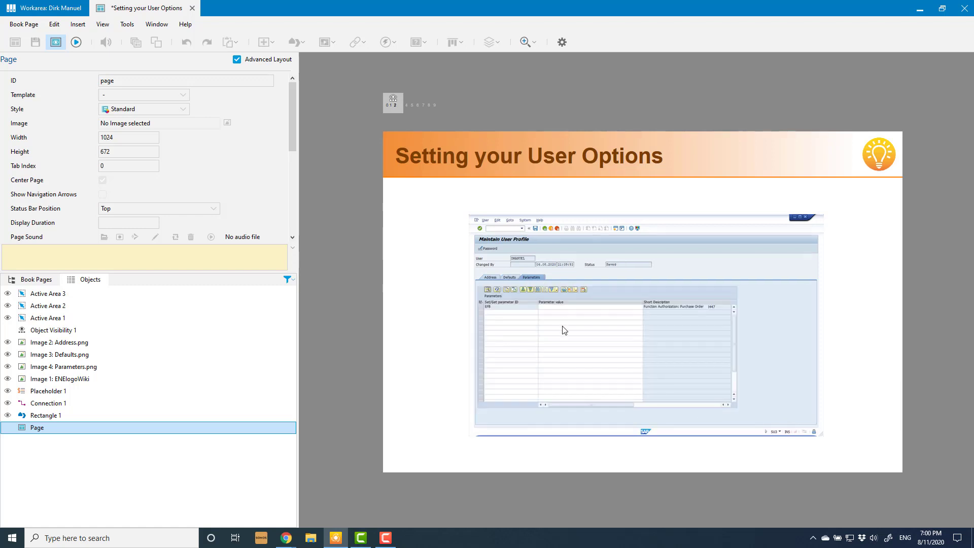
left_click(491, 278)
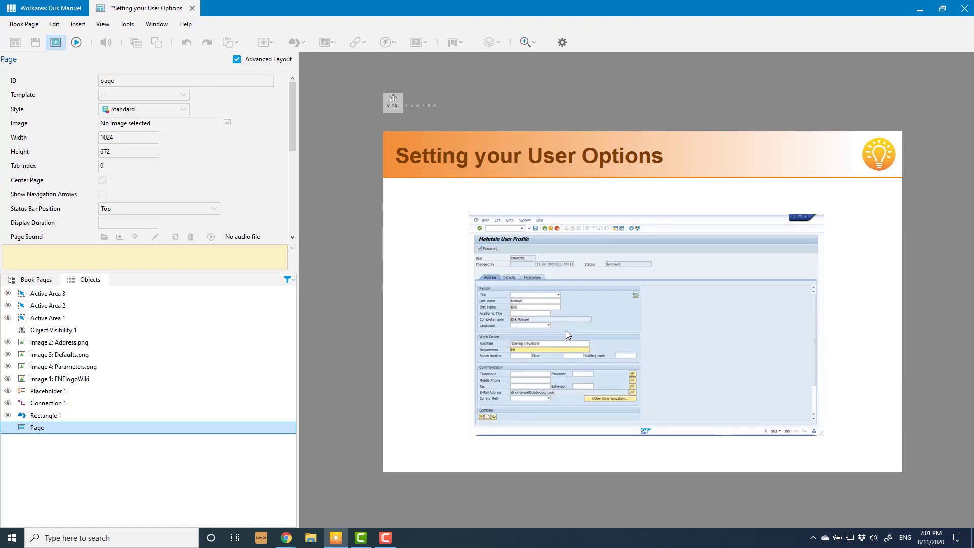